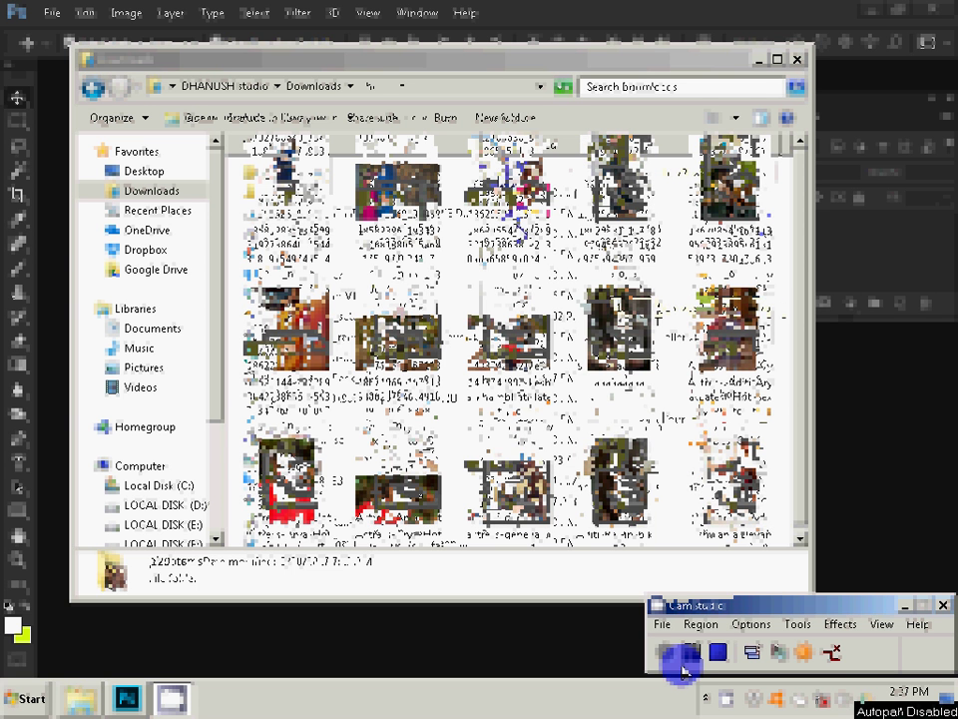
Step: Drag the portrait of the woman in pink from the photos folder into Photoshop
left_click(494, 280)
left_click_drag(494, 279, 427, 618)
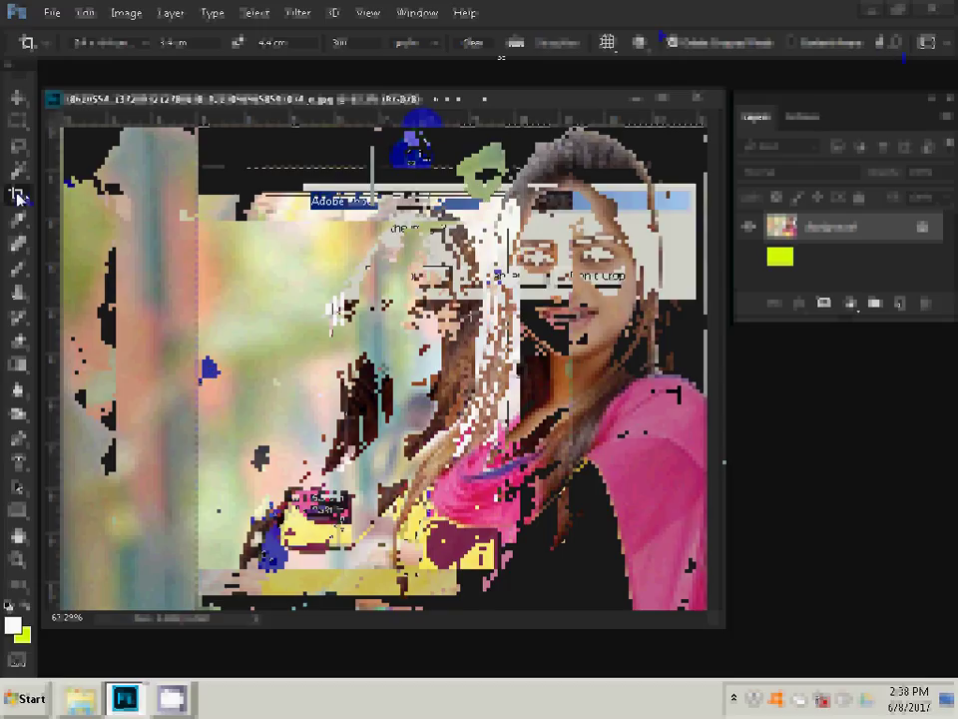
Step: Apply the 3.4 × 4.4 cm passport crop to the head-and-shoulders portrait
key("Return")
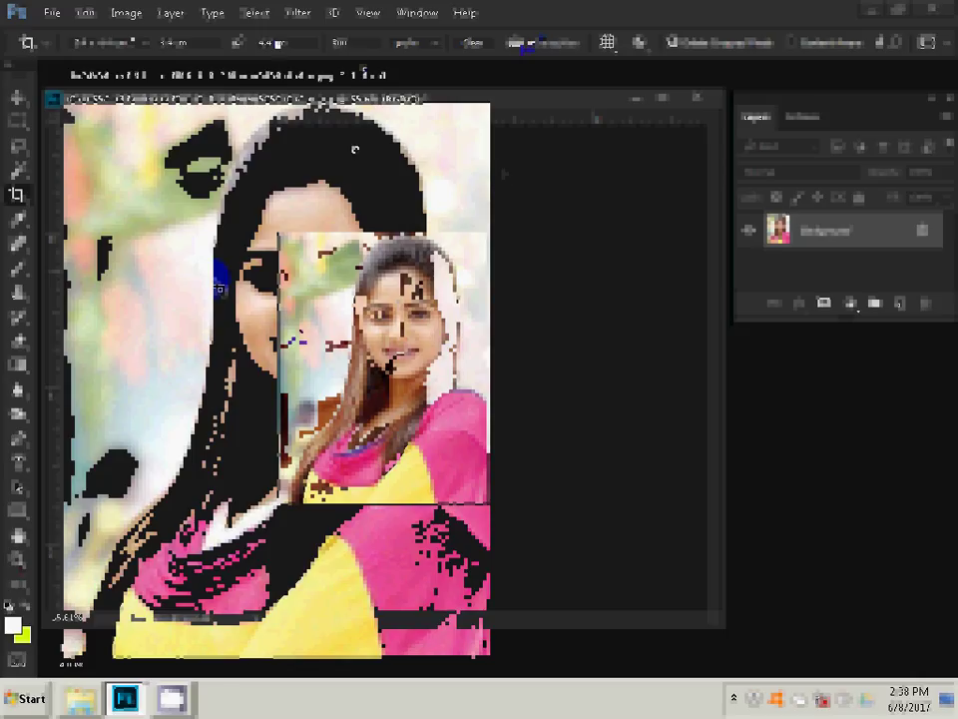
left_click(297, 13)
mouse_move(359, 422)
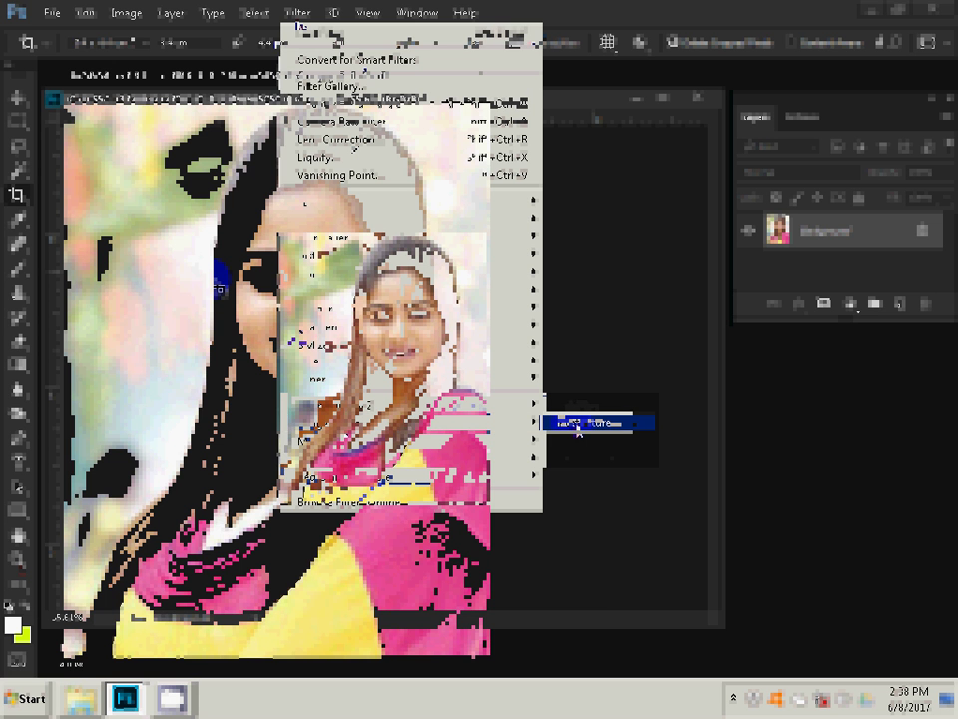
Step: Smooth the portrait's skin with the Imagenomic Portraiture plugin
left_click(577, 425)
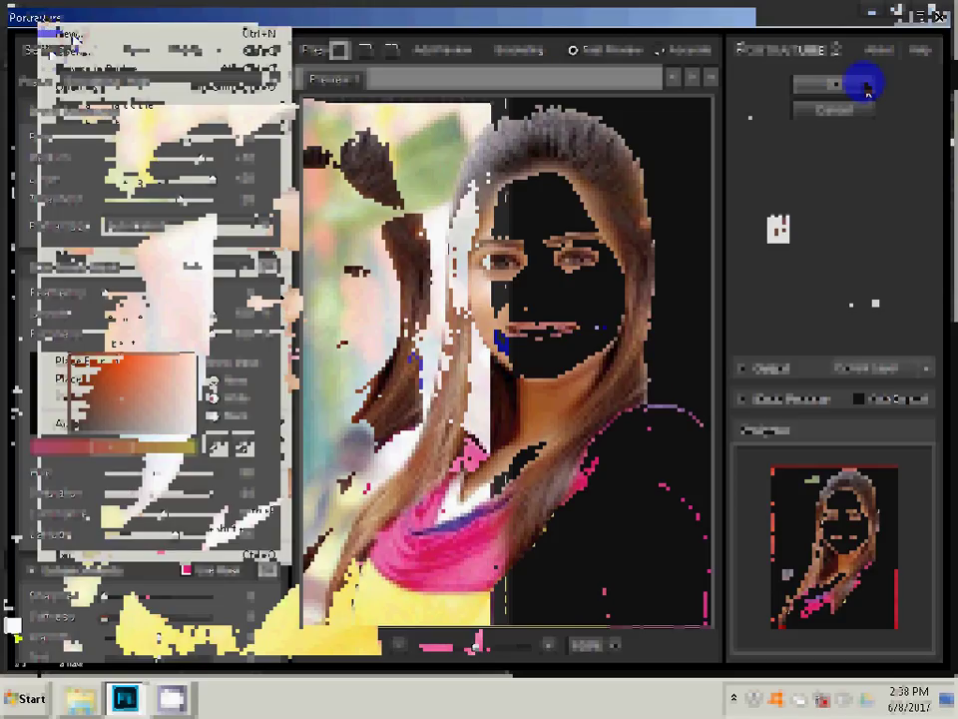
key("Escape")
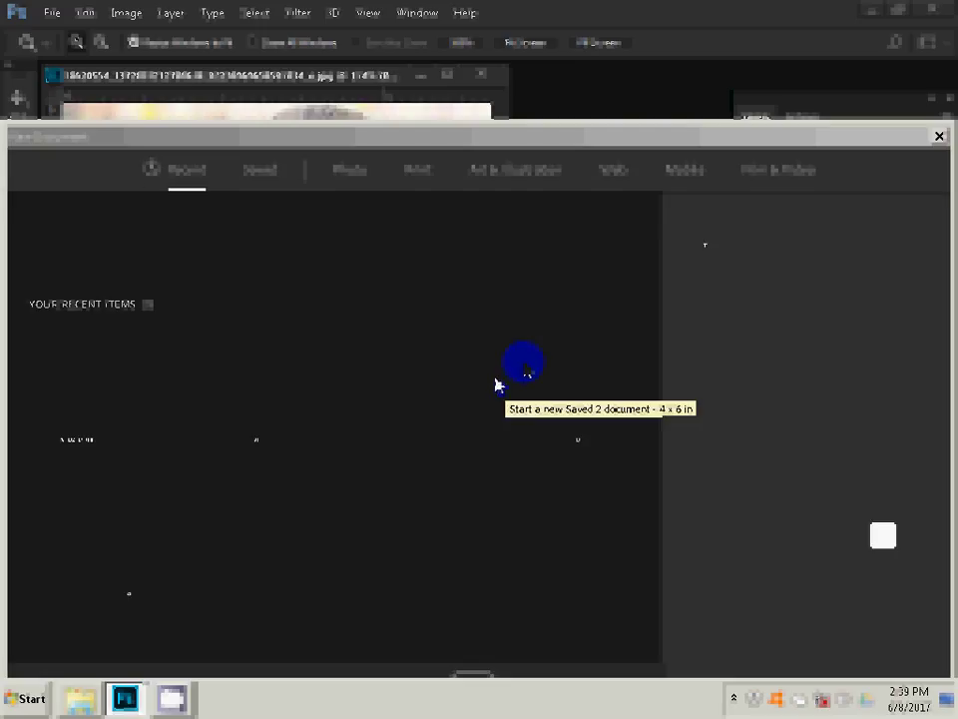
Step: Create a blank 6-inch-wide, 300-resolution document from the Photo presets
left_click(350, 177)
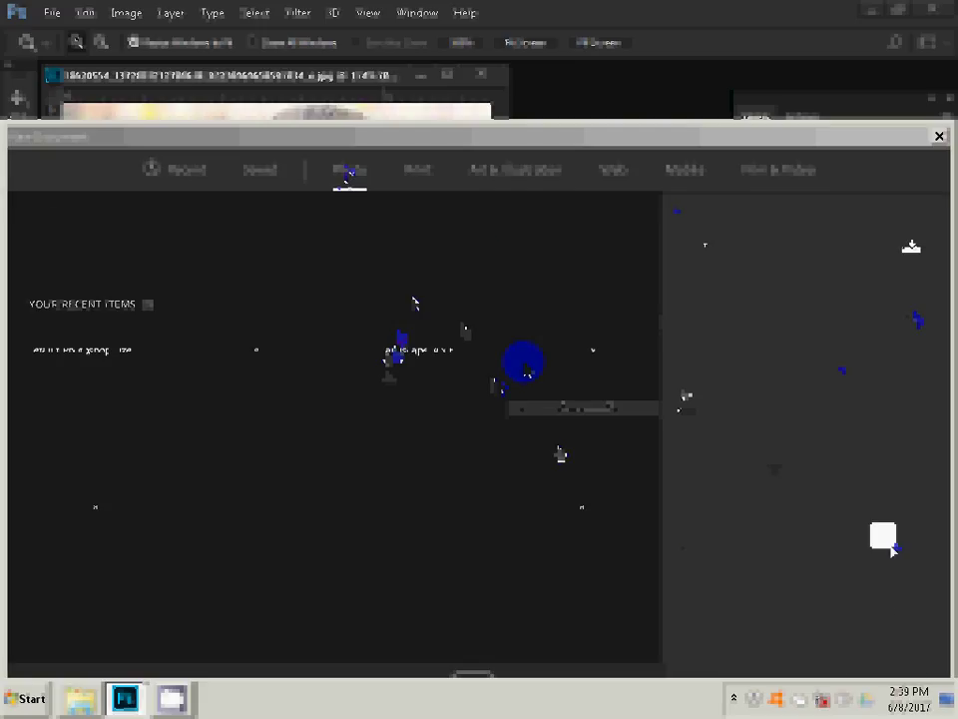
left_click(886, 541)
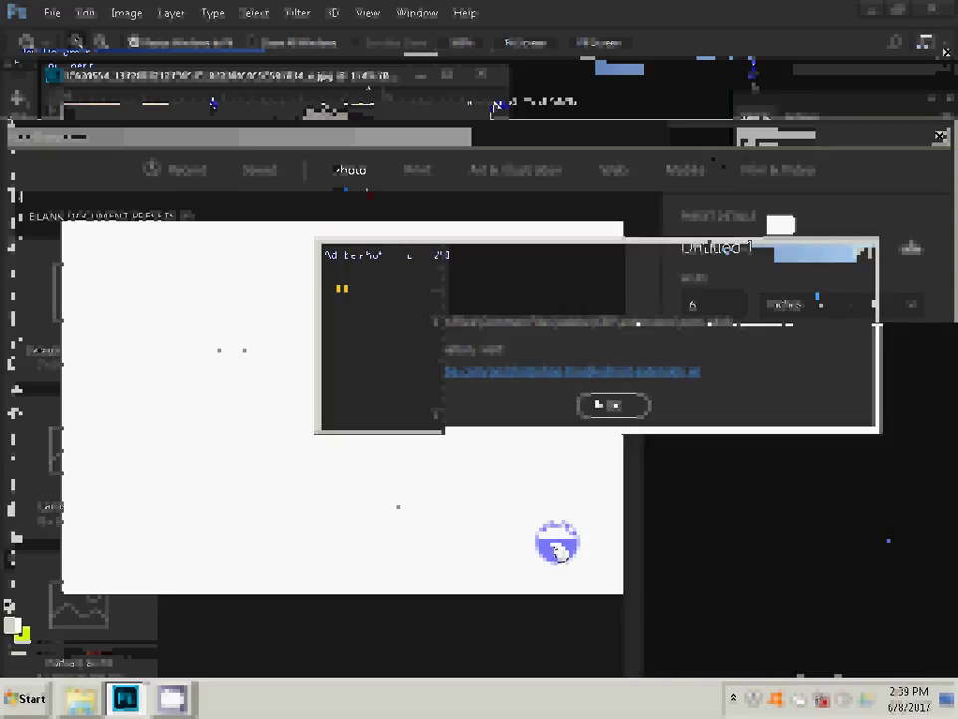
left_click(607, 405)
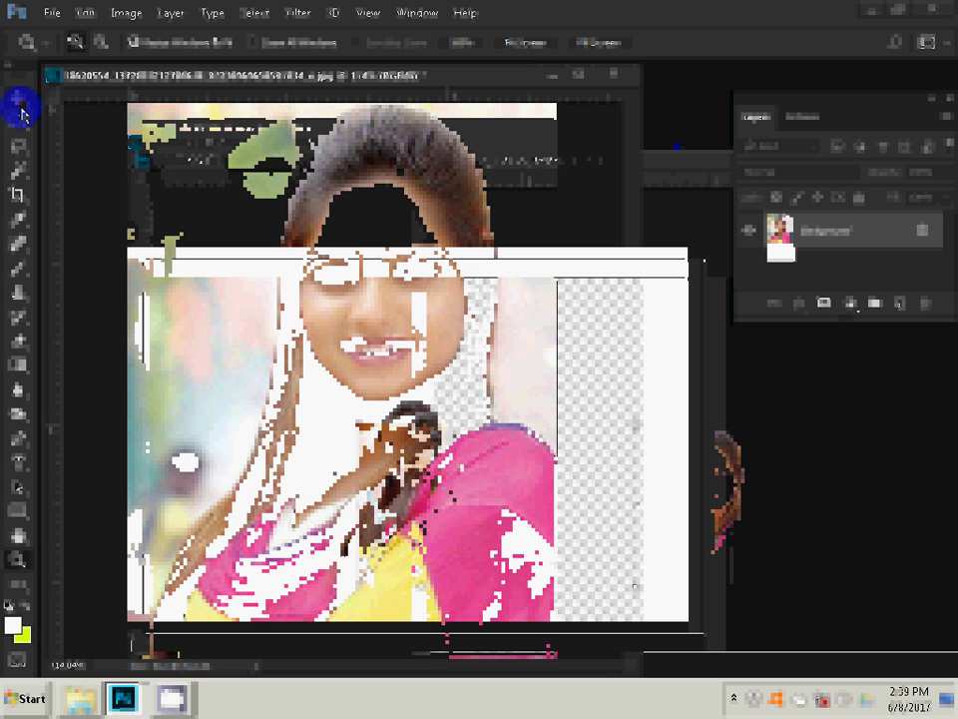
Step: Move the portrait onto Untitled 1 and place a duplicate layer to its right
left_click_drag(329, 454, 171, 308)
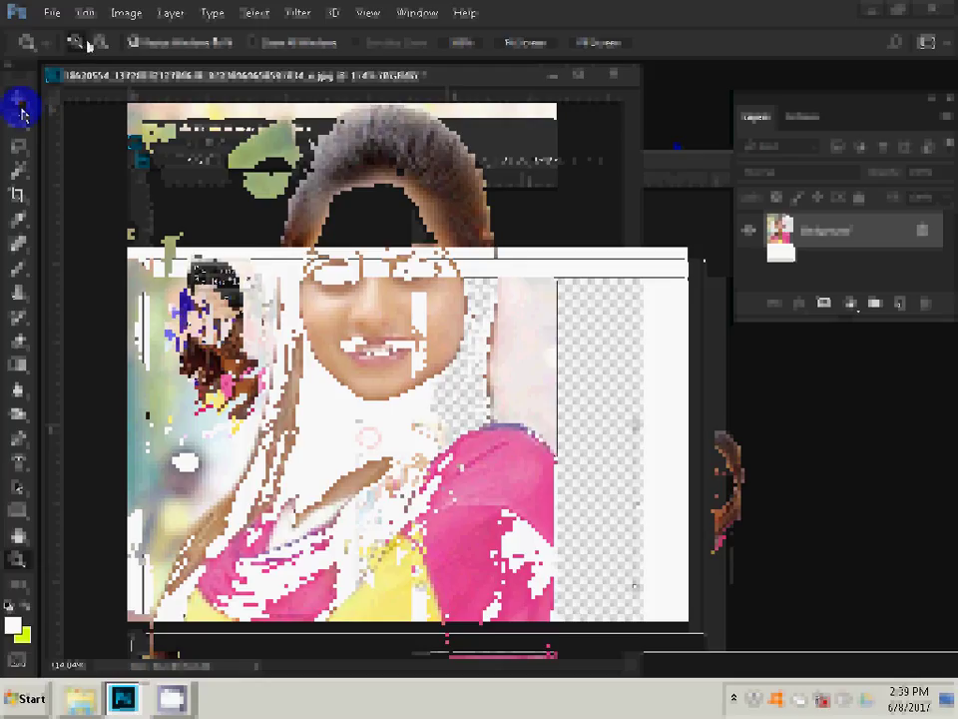
left_click(167, 13)
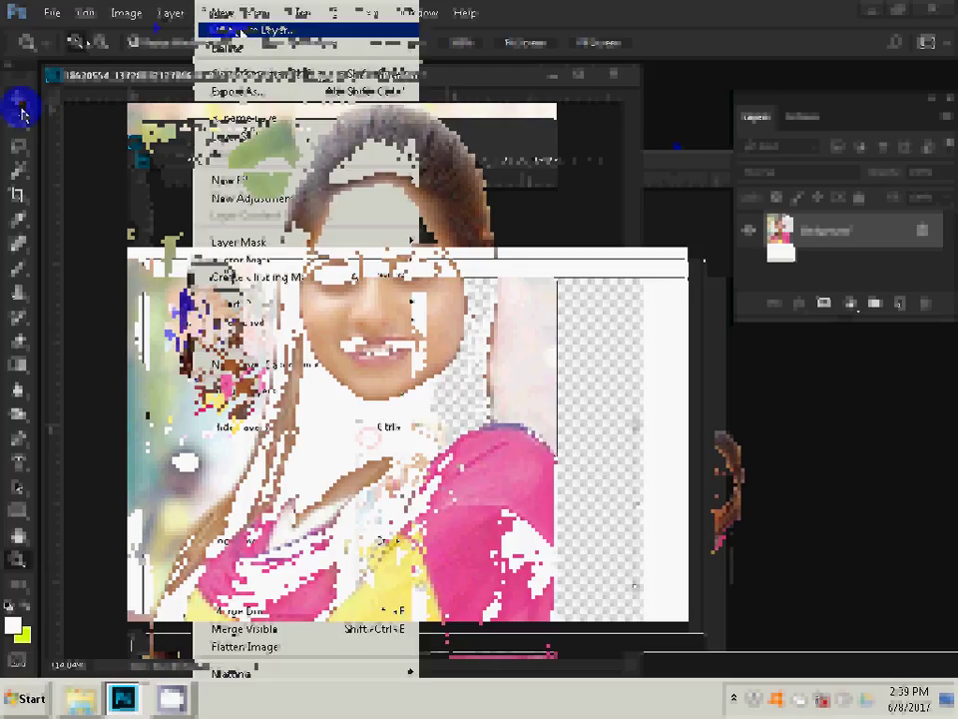
left_click(240, 30)
key("Return")
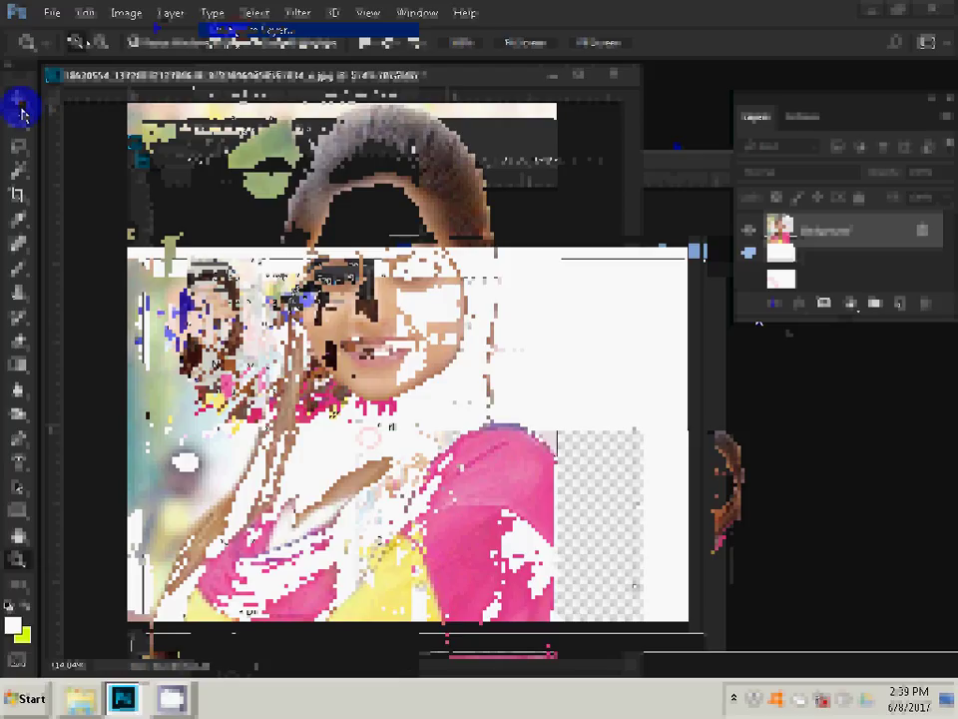
left_click_drag(160, 312, 293, 312)
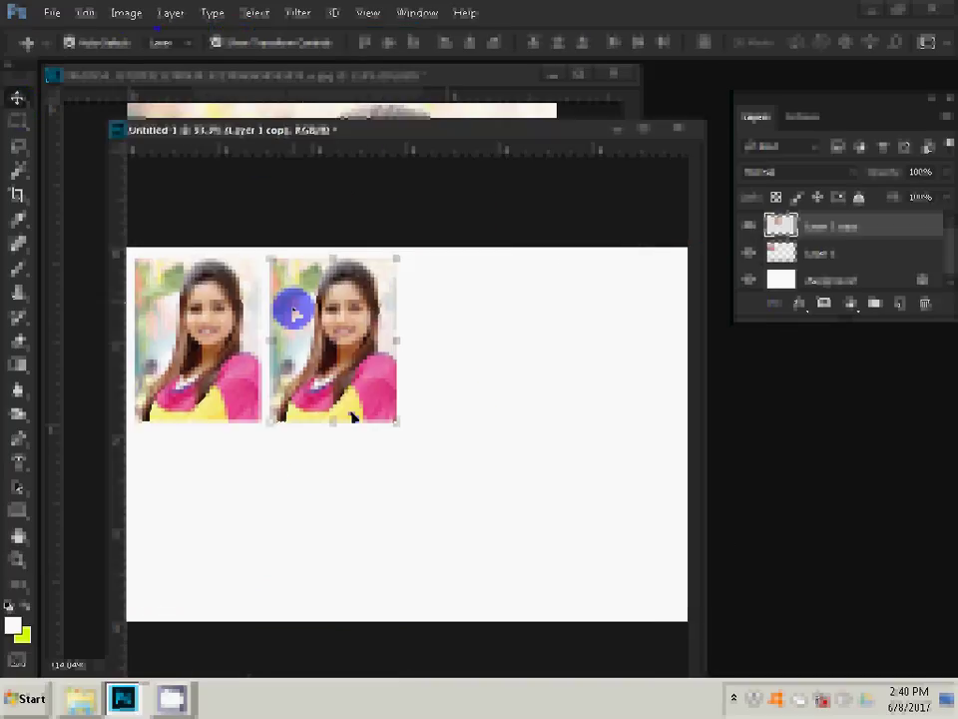
Step: Alt-drag third and fourth portrait copies to complete a top row of four
left_click_drag(294, 312, 451, 318)
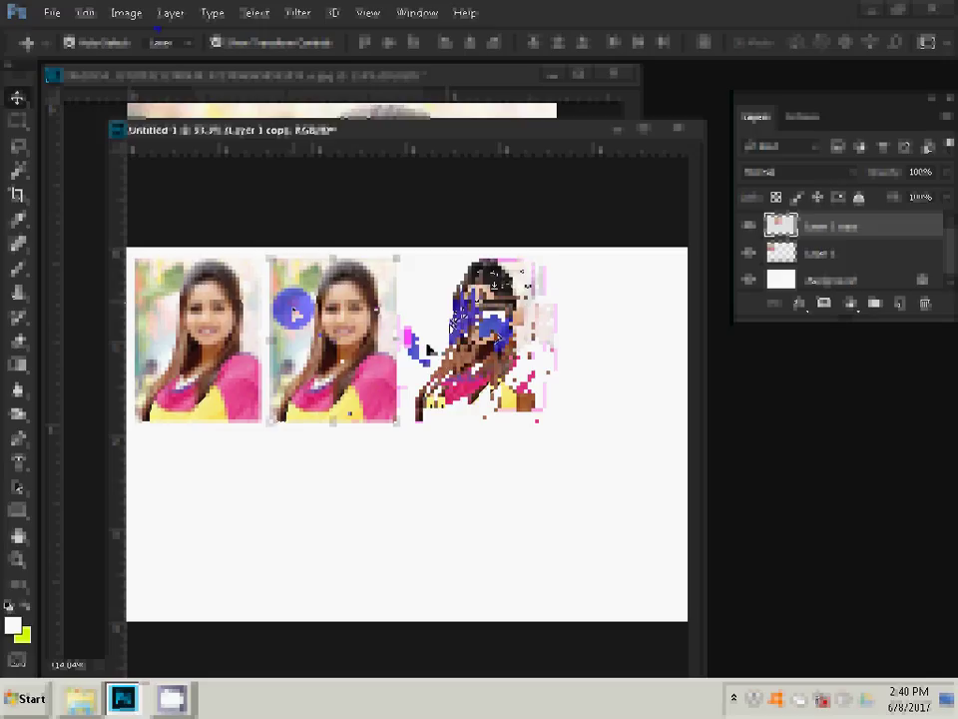
left_click_drag(451, 317, 585, 330)
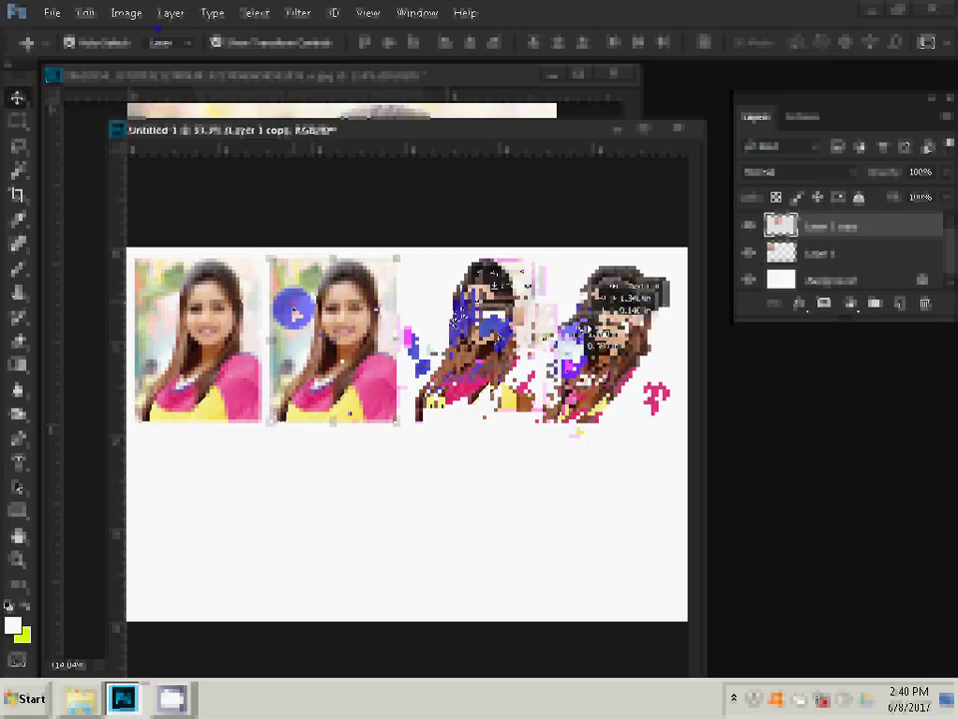
left_click_drag(587, 329, 596, 335)
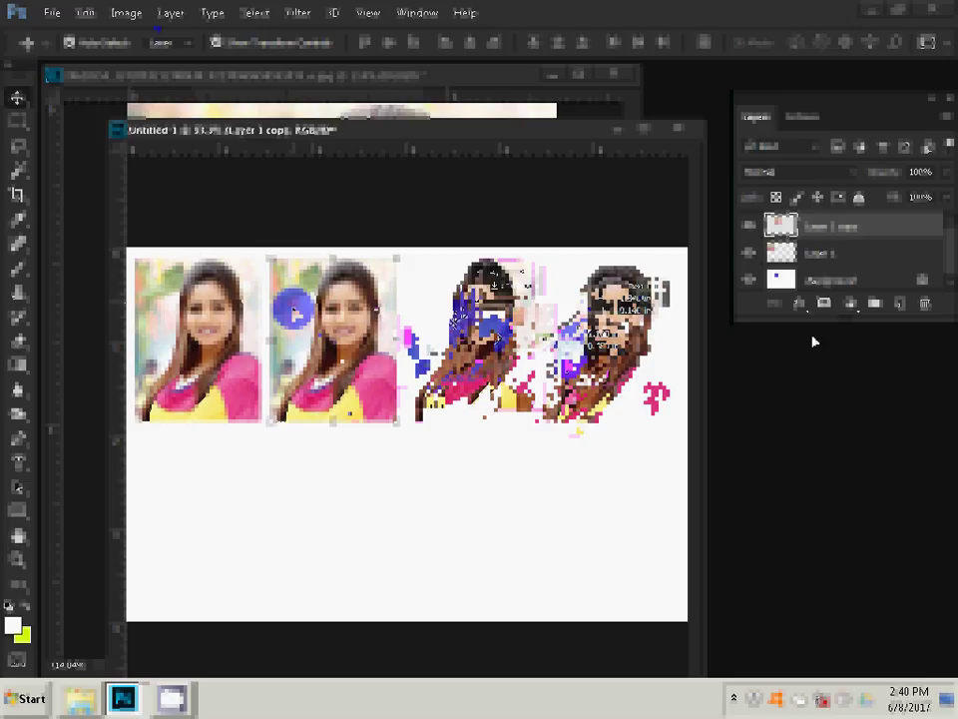
left_click(163, 22)
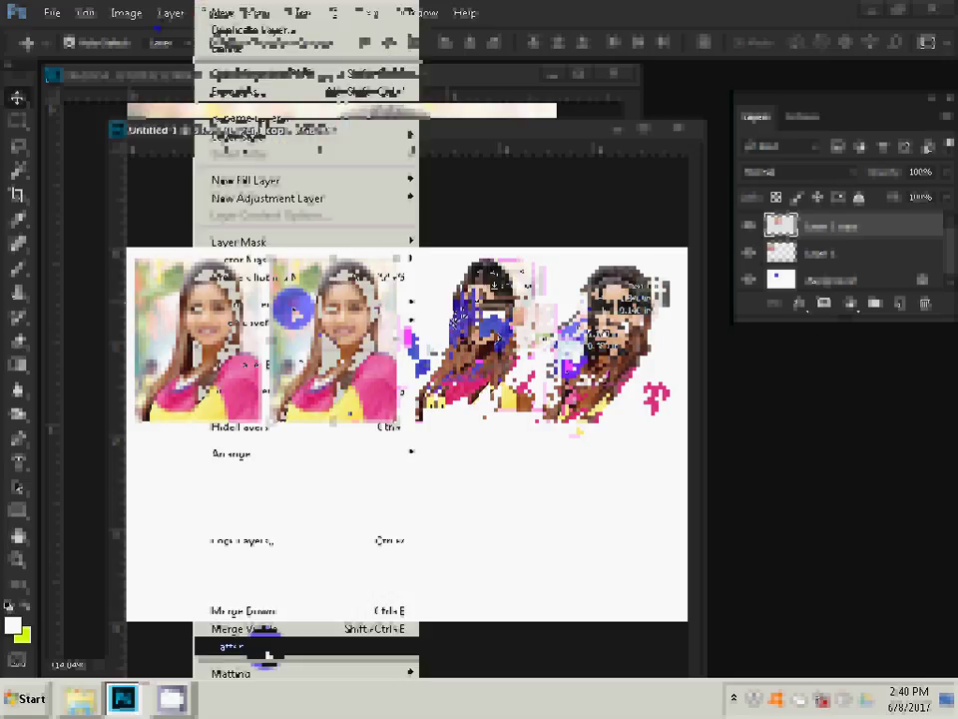
left_click(179, 25)
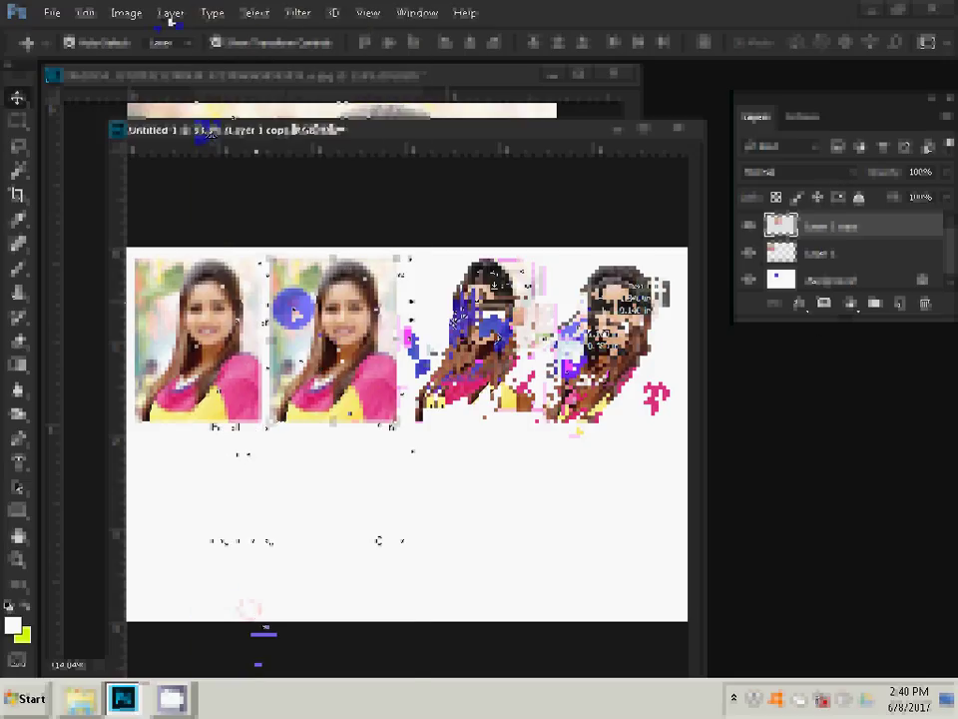
left_click(170, 14)
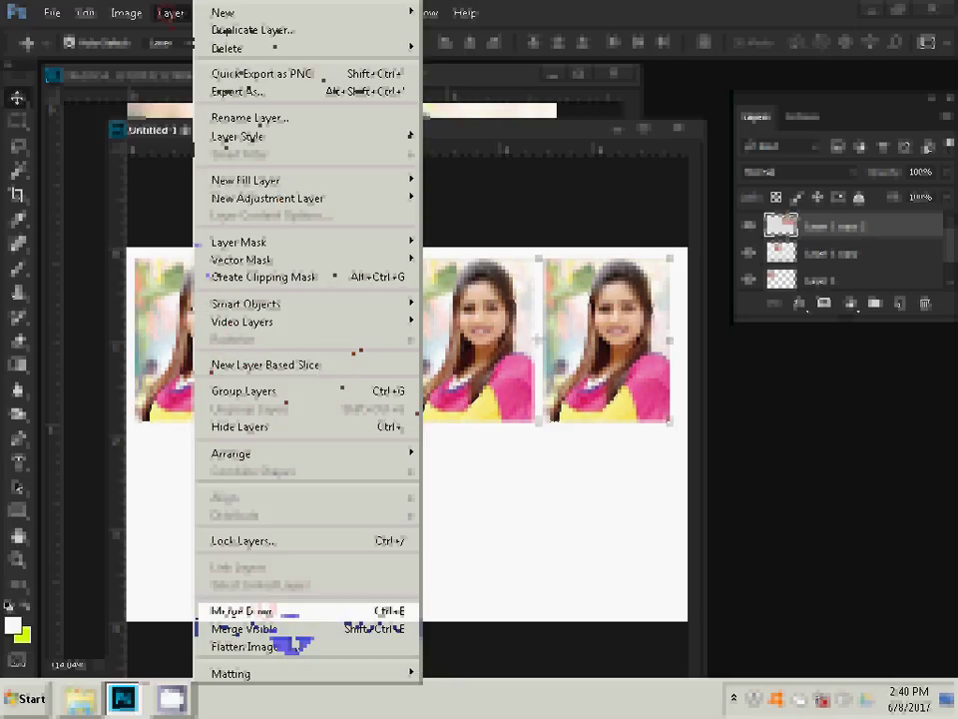
Step: Merge the top-row copies, duplicate the row, and move it below the first row
left_click(245, 612)
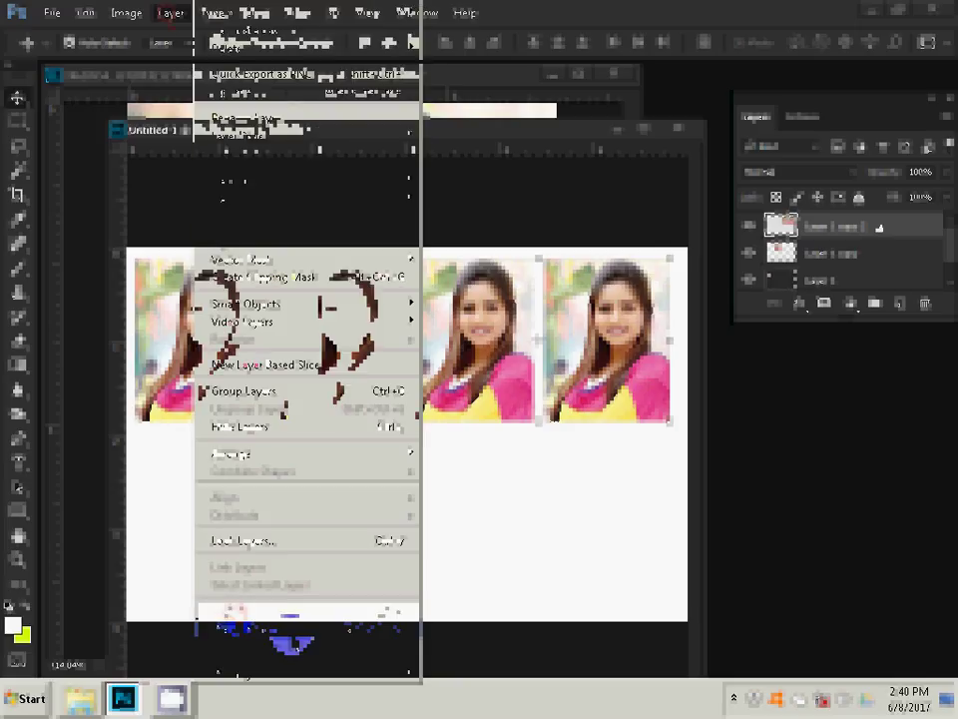
left_click(170, 13)
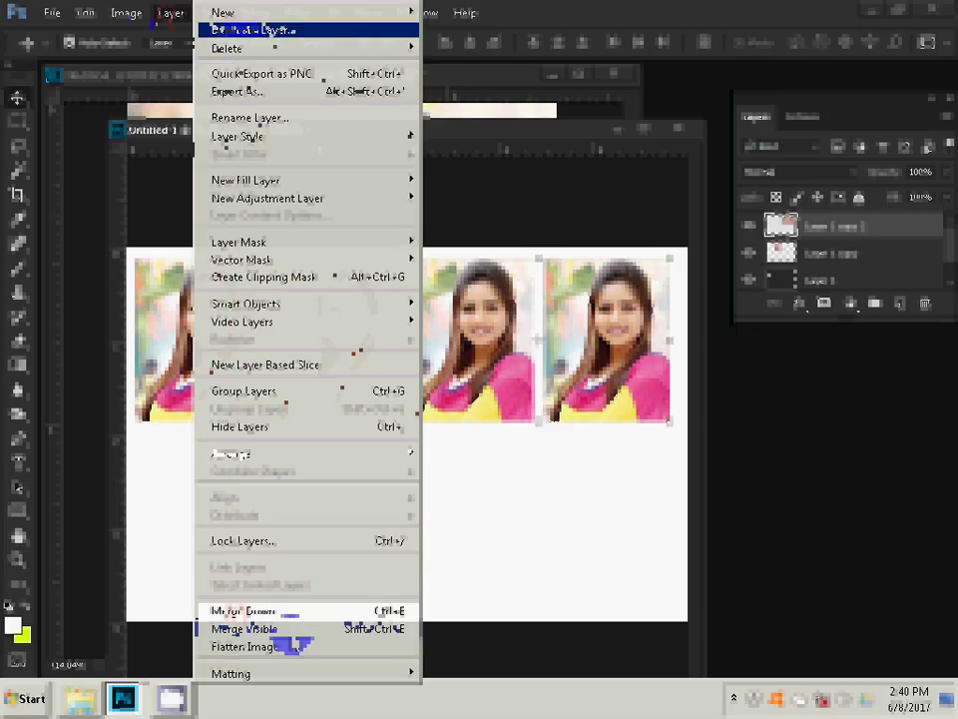
left_click(293, 31)
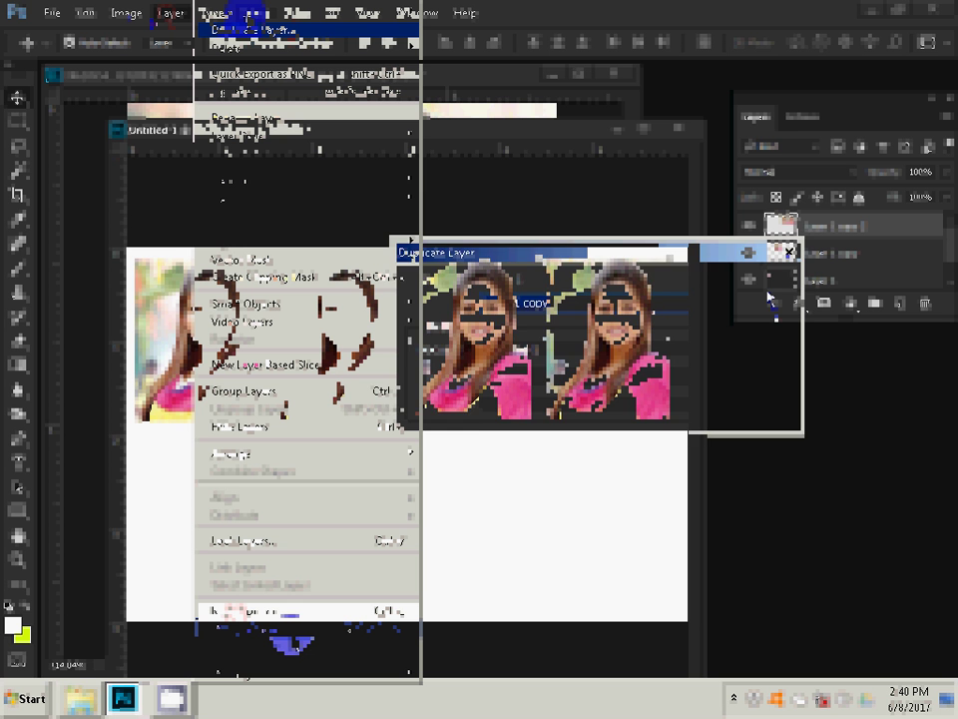
left_click(769, 296)
left_click_drag(442, 360, 443, 496)
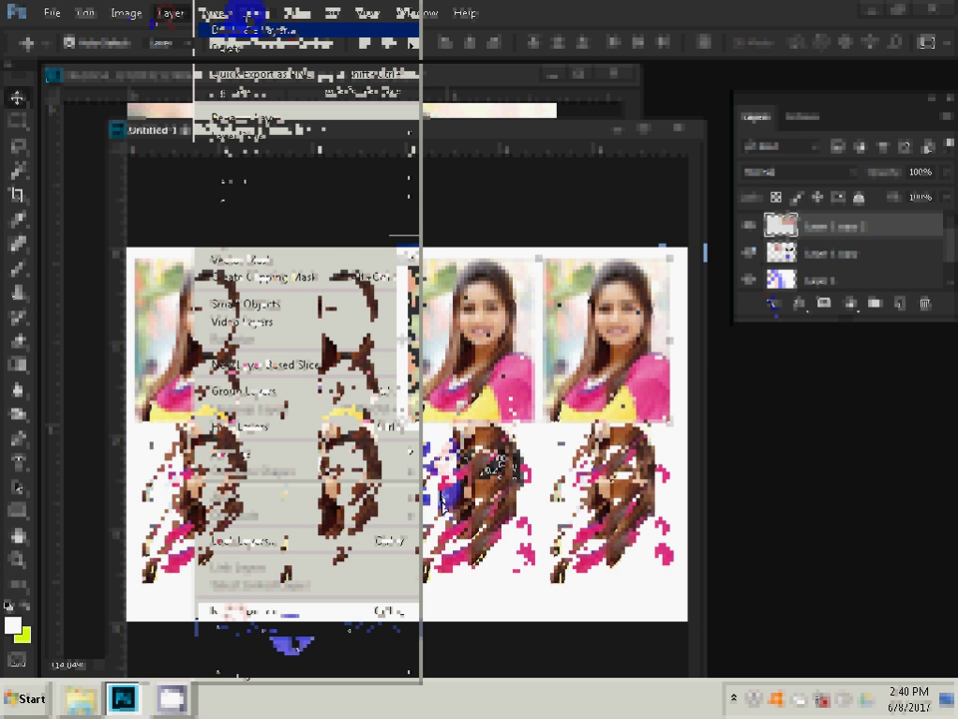
left_click_drag(442, 496, 442, 499)
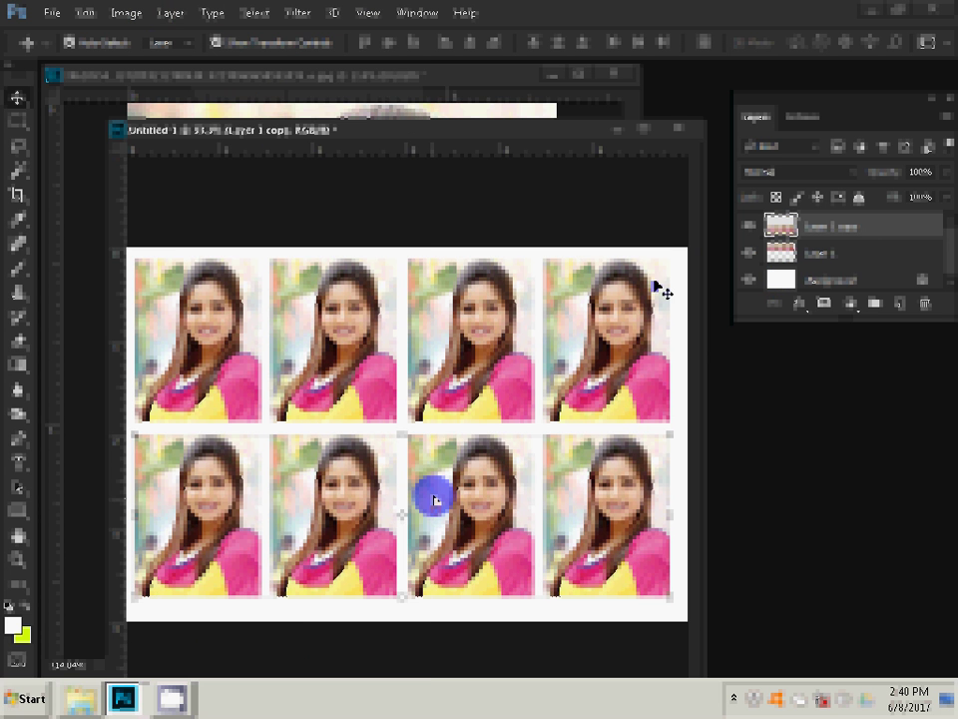
left_click(171, 13)
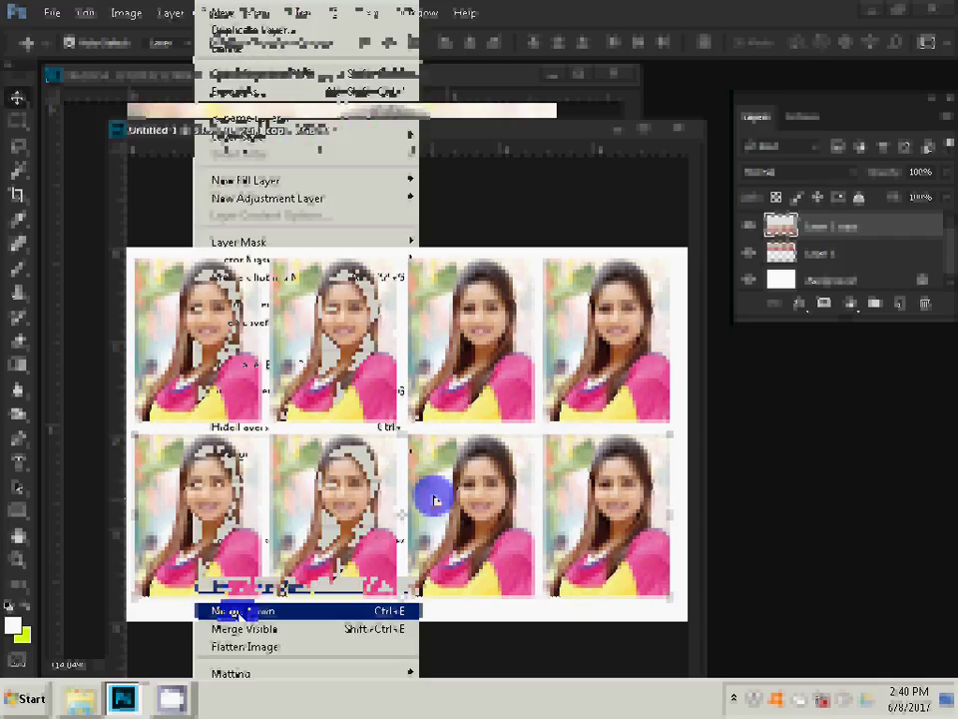
Step: Add a black Stroke layer effect to the sheet of eight portraits
left_click(800, 304)
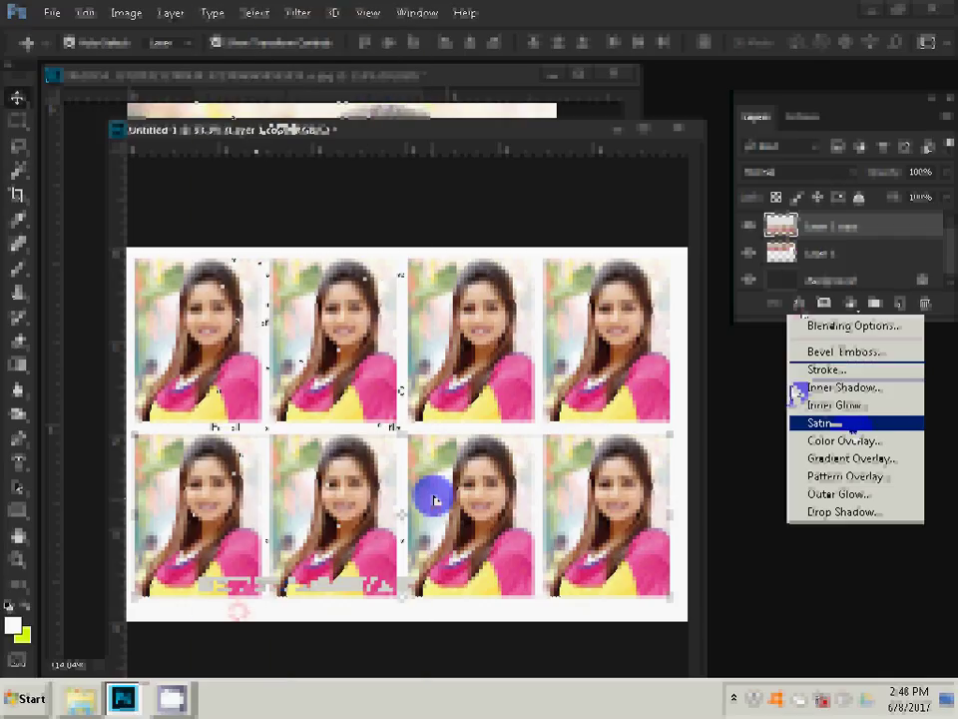
left_click(826, 369)
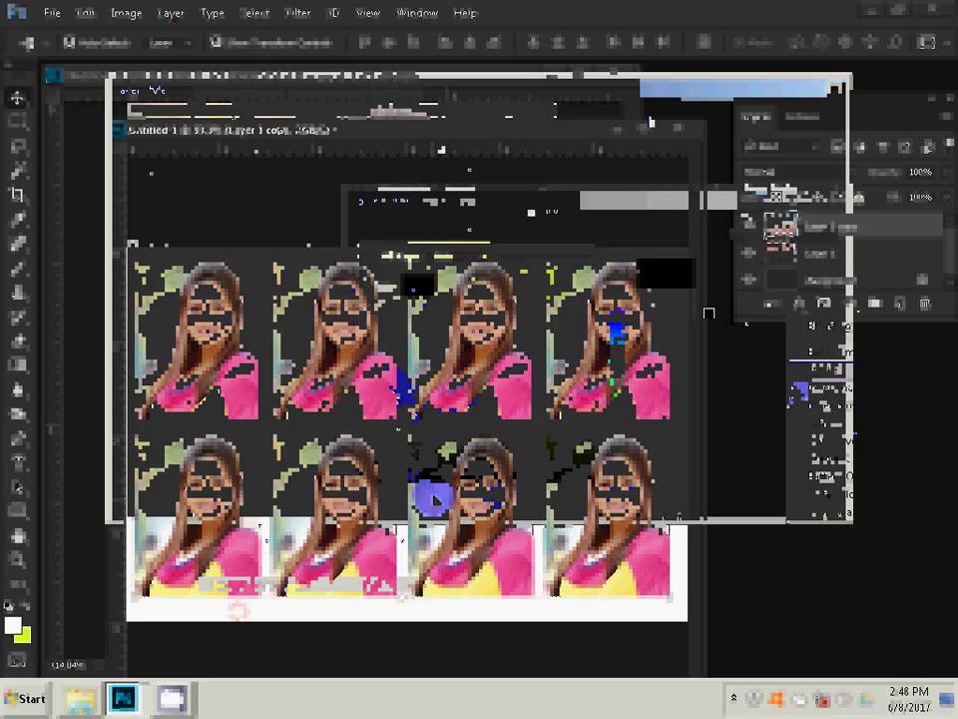
left_click(512, 204)
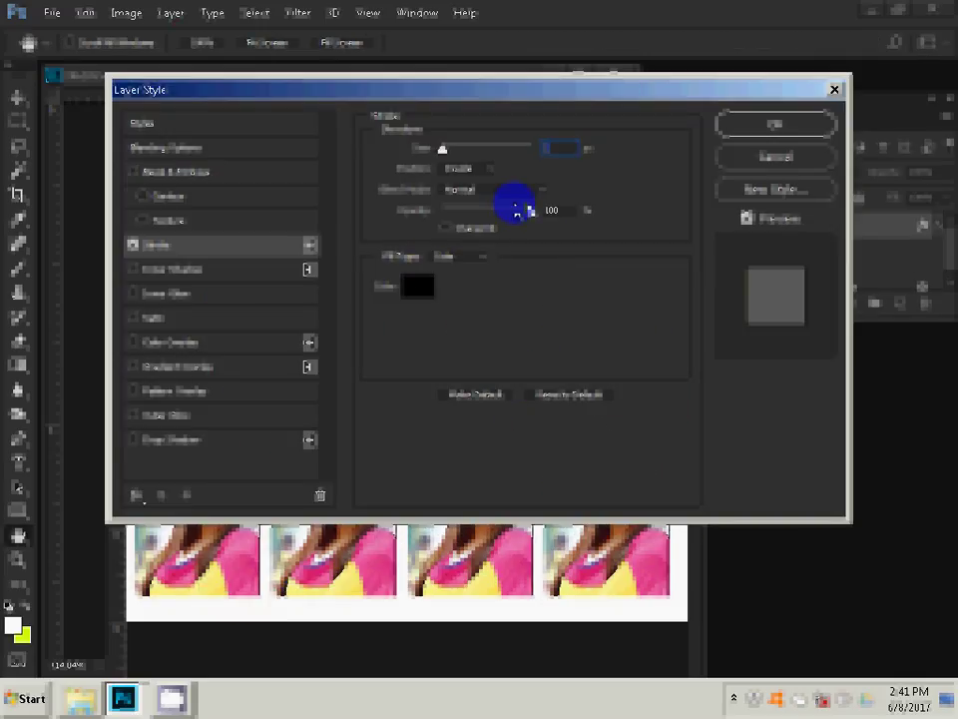
left_click(815, 125)
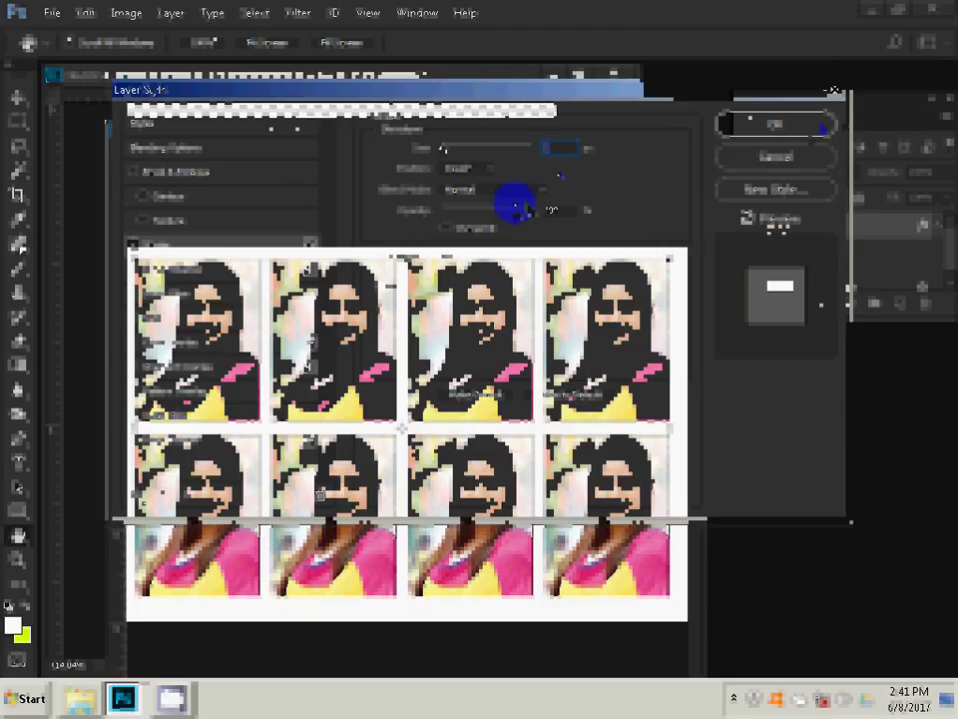
left_click(171, 699)
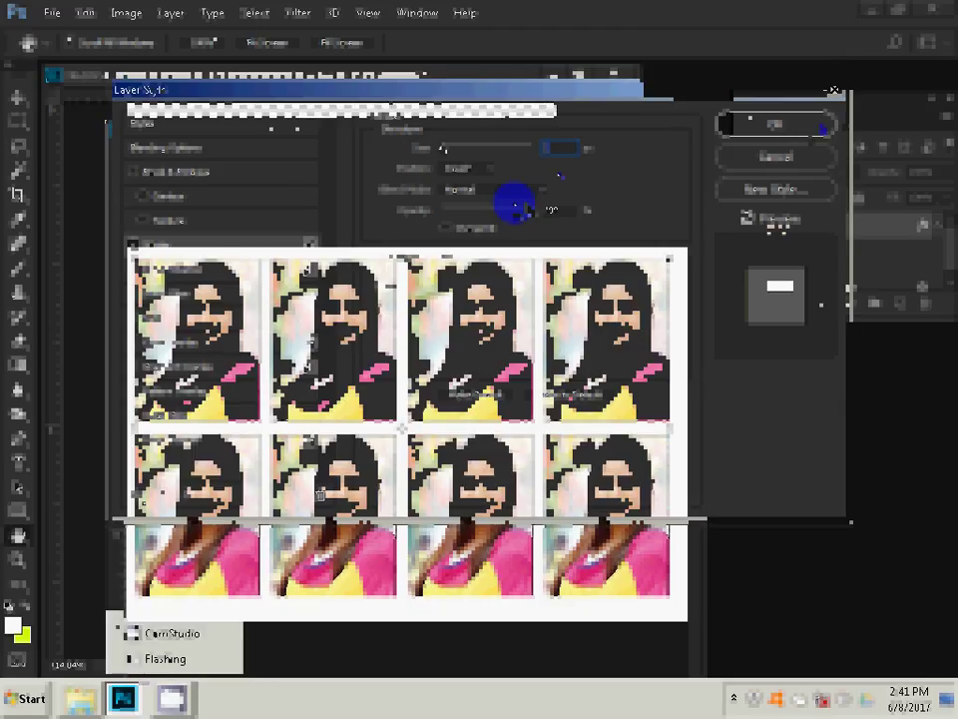